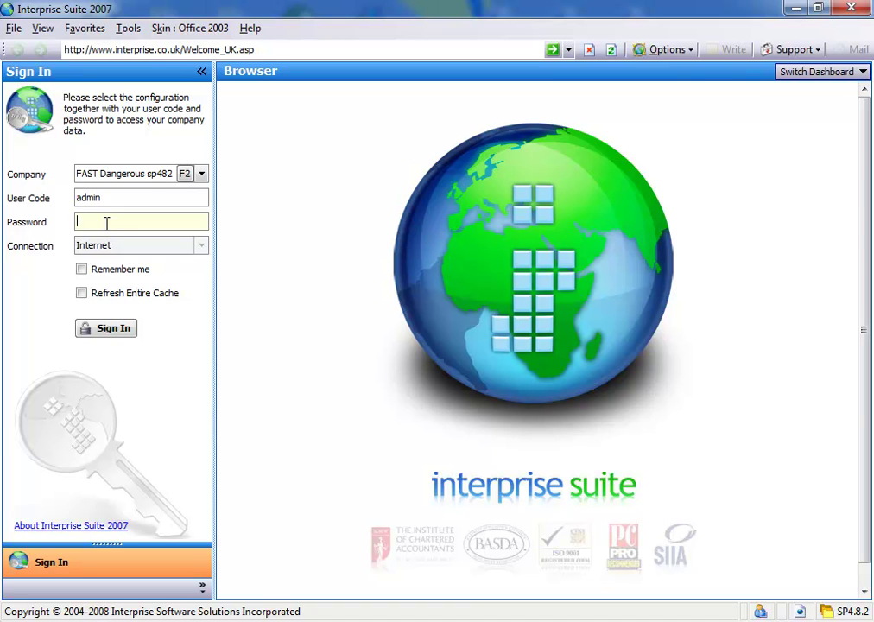
Enter the stored account password and sign in to the Dangerous Toys R Us company.
type("assword12")
key("Return")
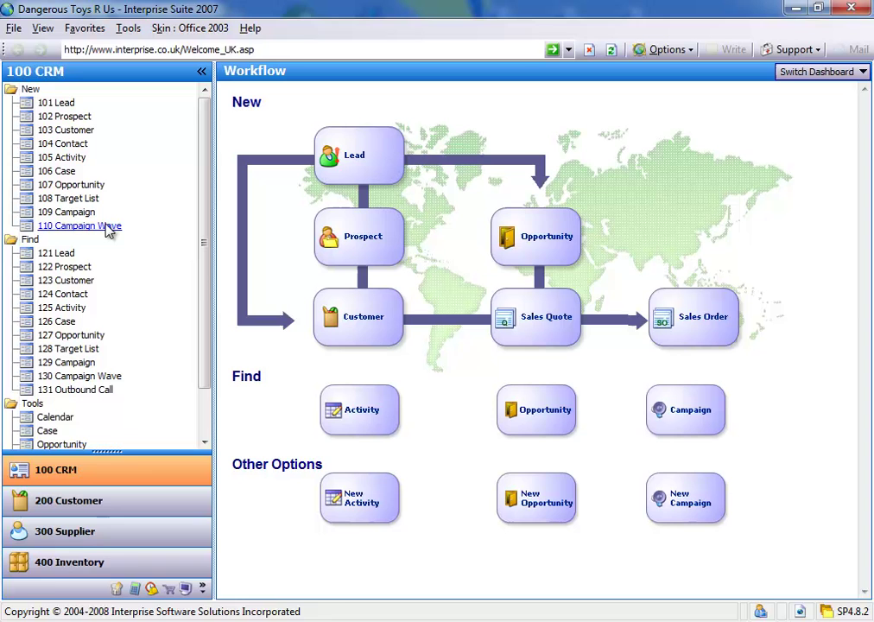
Go to 400 Inventory and open 406 Assembly / Works Order to list assembly items.
left_click(114, 559)
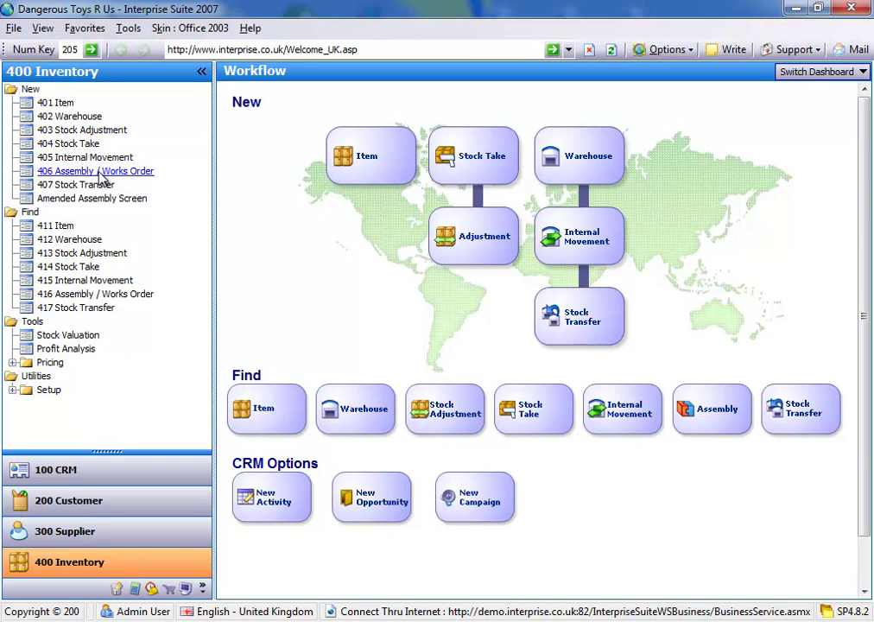
left_click(101, 172)
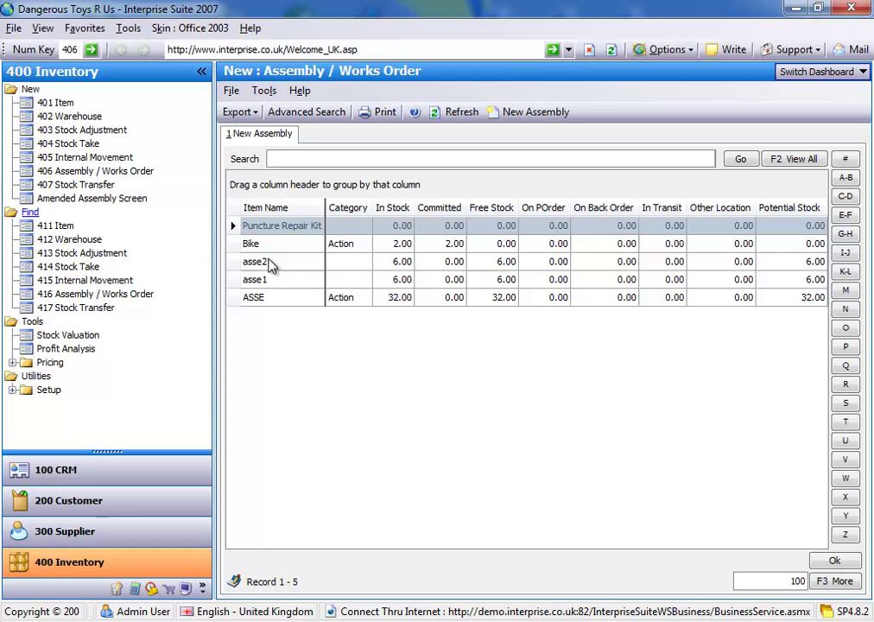
Open a Bike build and lower its build quantity from 5 to 4, then to 3.
left_click(285, 245)
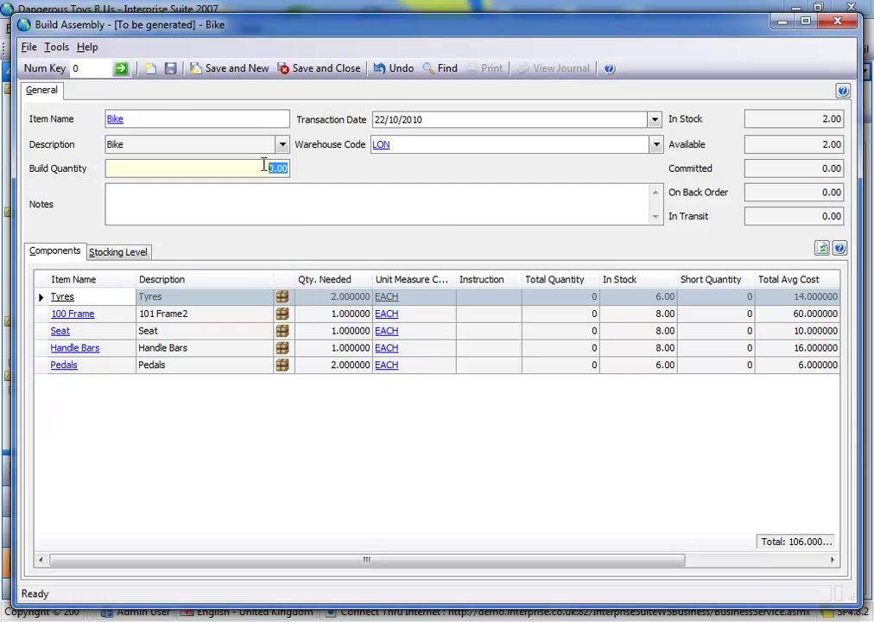
type("5")
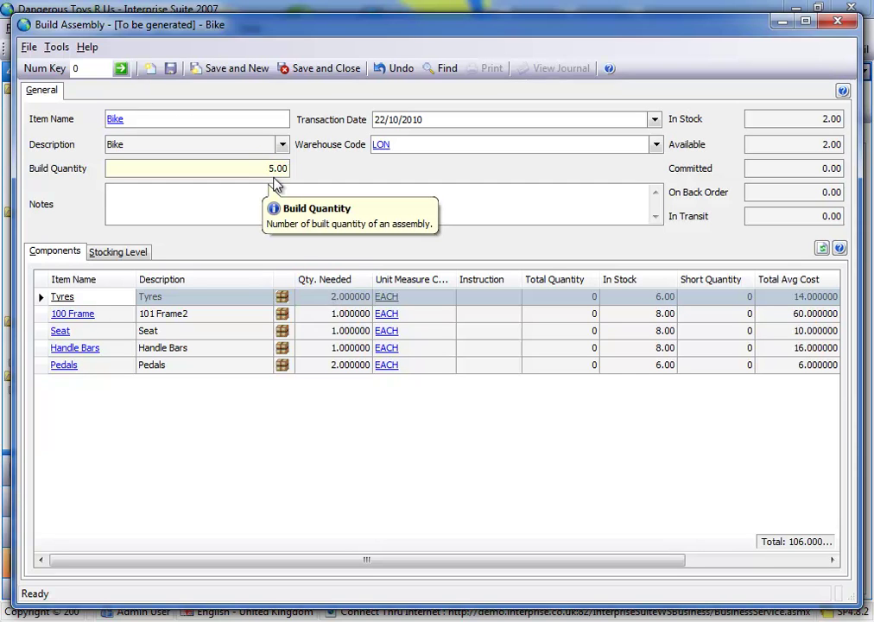
key("Tab")
mouse_move(535, 301)
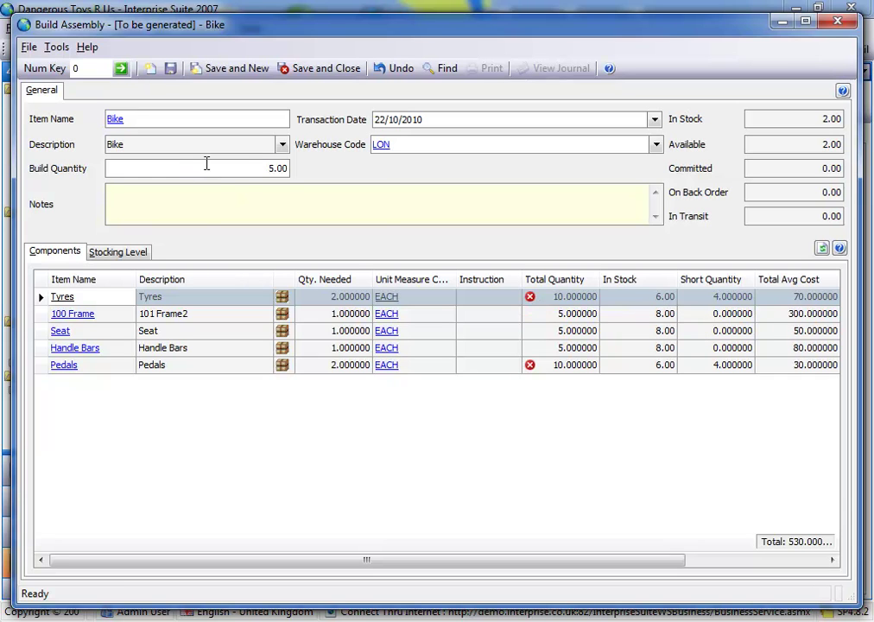
left_click(282, 168)
type("4")
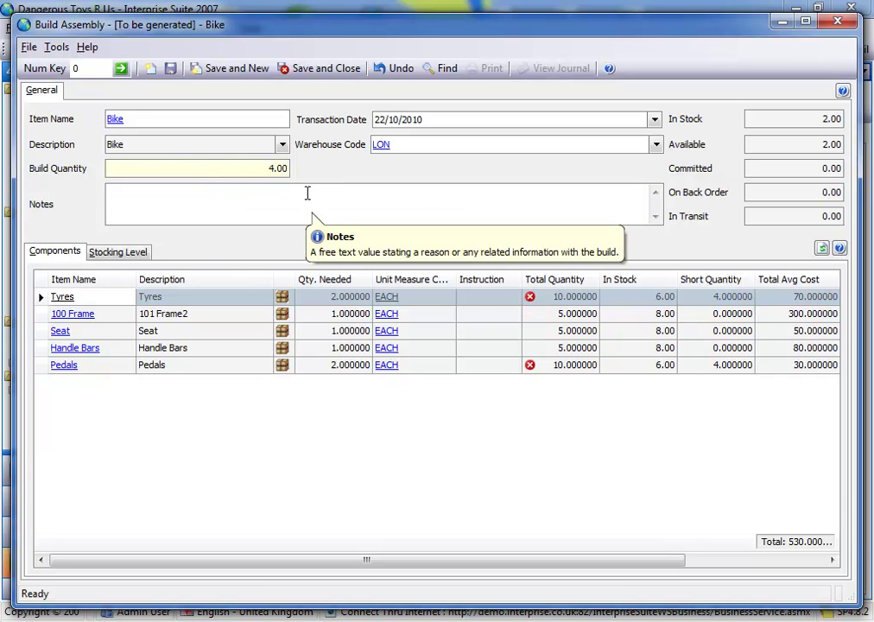
key("Tab")
left_click(278, 168)
type("3")
key("Tab")
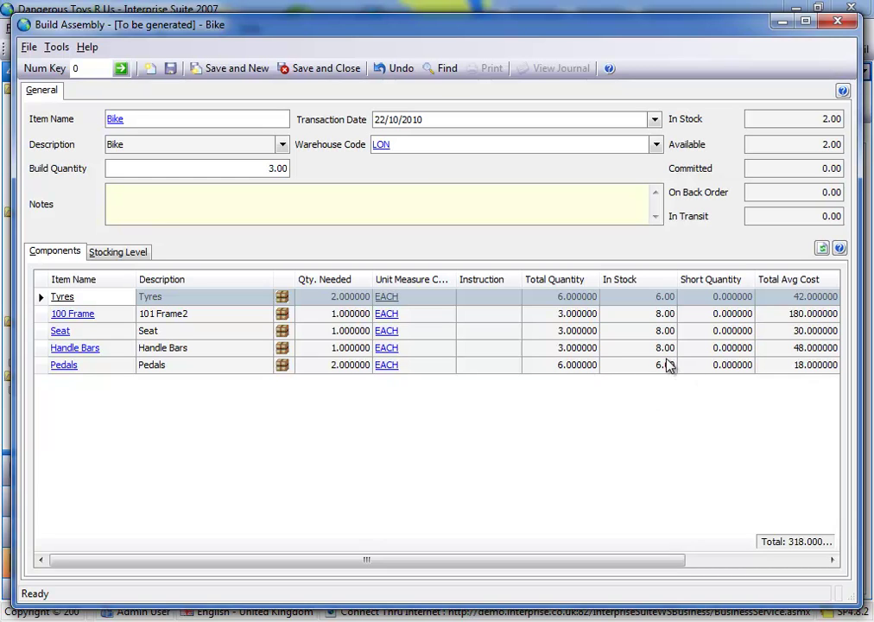
left_click(68, 367)
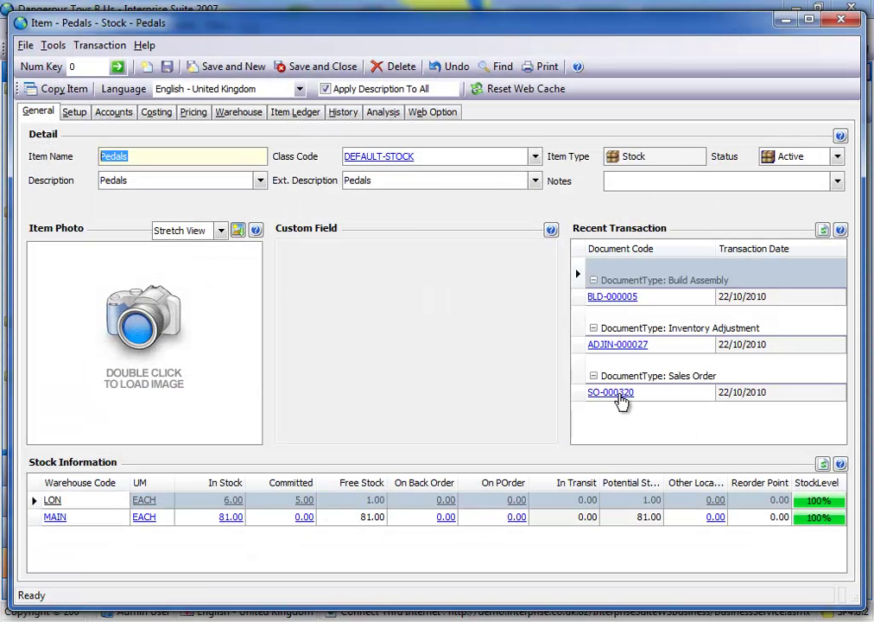
left_click(618, 393)
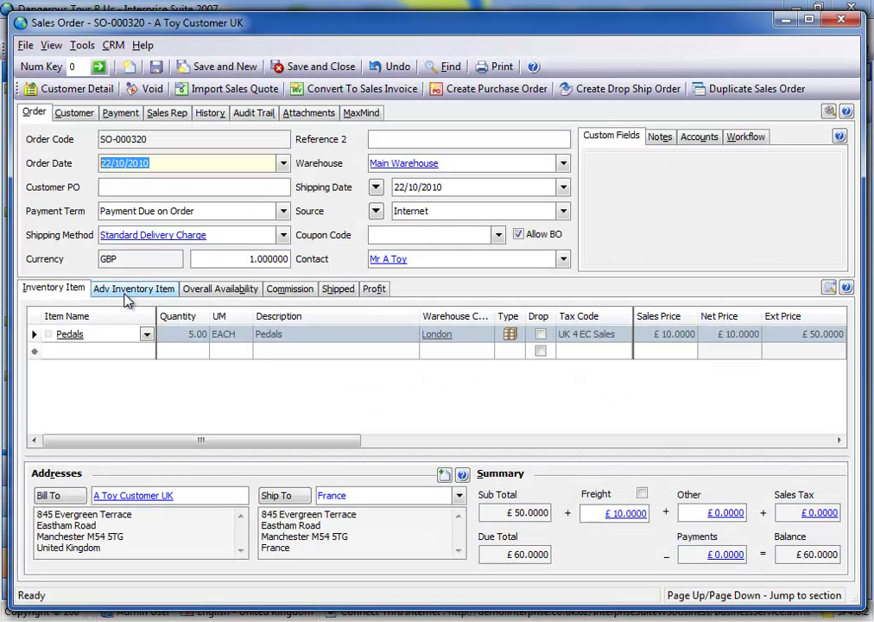
left_click(134, 288)
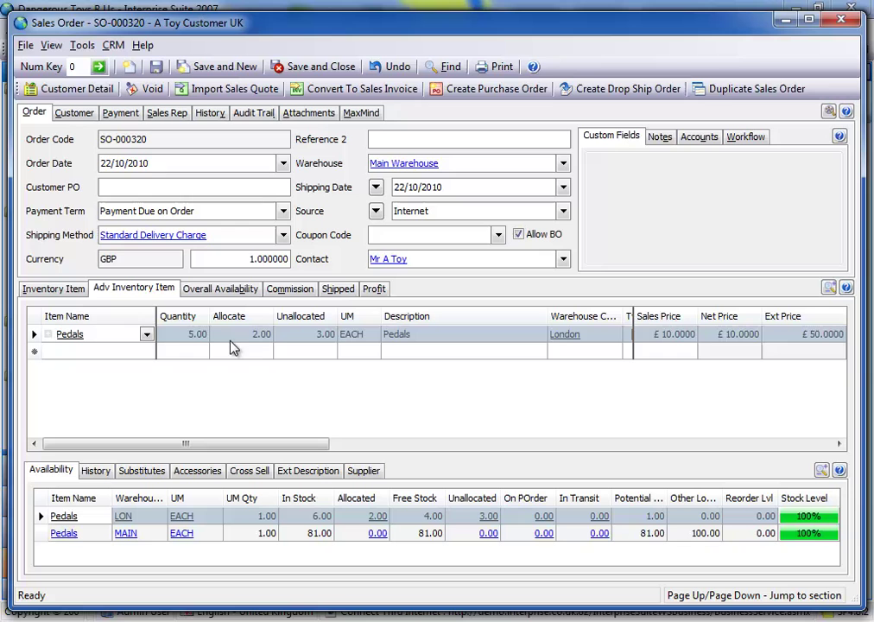
left_click(840, 19)
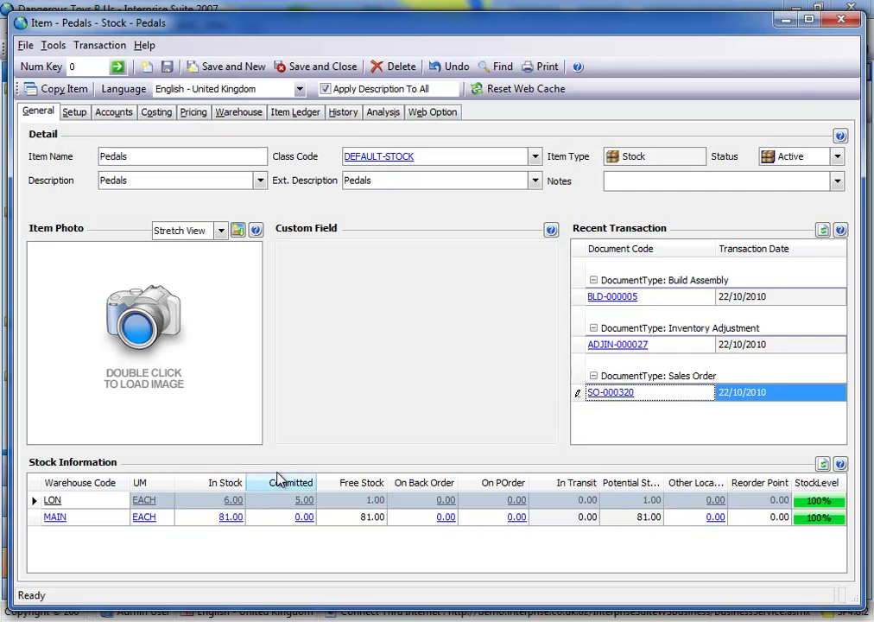
Close the Pedals record, then undo and close the unsaved Bike build.
left_click(840, 19)
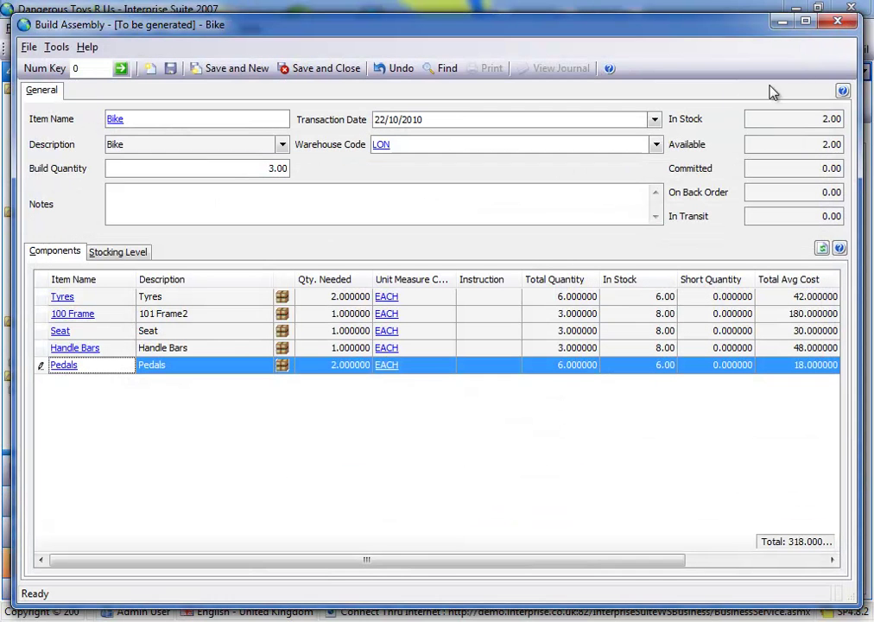
left_click(402, 69)
left_click(838, 21)
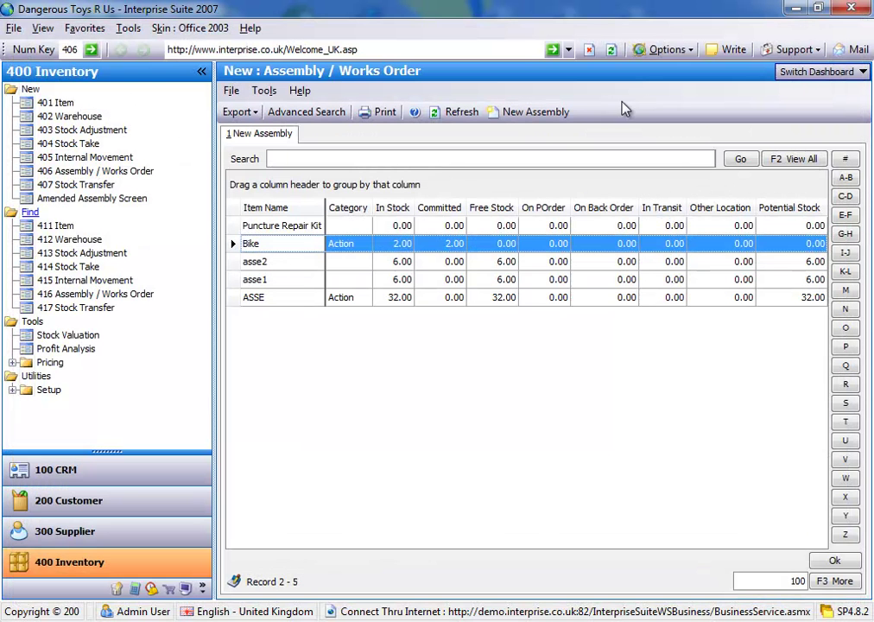
Start a Bike build of 3 from the Amended Assembly Screen and check its Build Total.
left_click(74, 200)
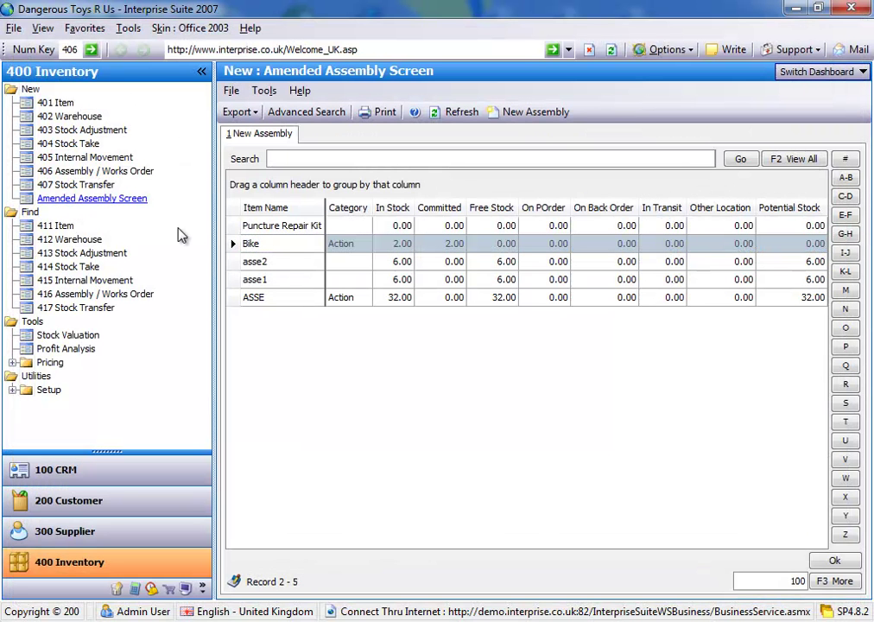
left_click(287, 245)
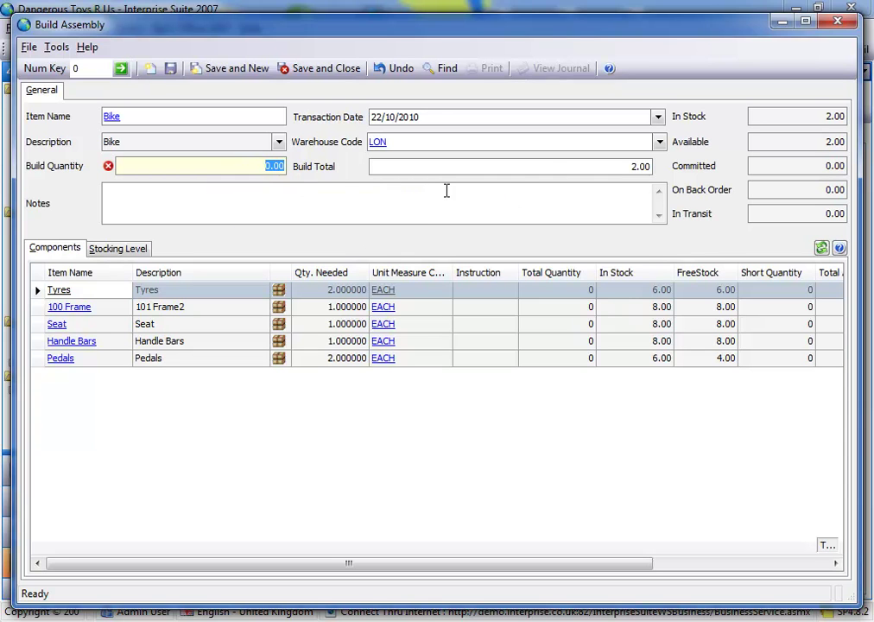
type("3")
left_click(267, 192)
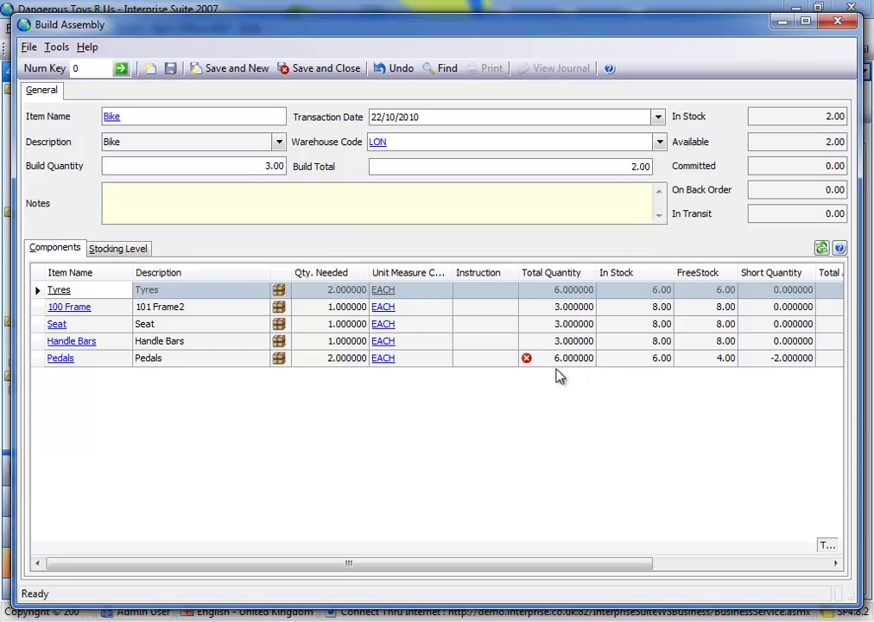
mouse_move(529, 362)
left_click(468, 168)
left_click(242, 164)
Discard the pending Bike build and search all items for 'bike'.
left_click(384, 71)
left_click(838, 20)
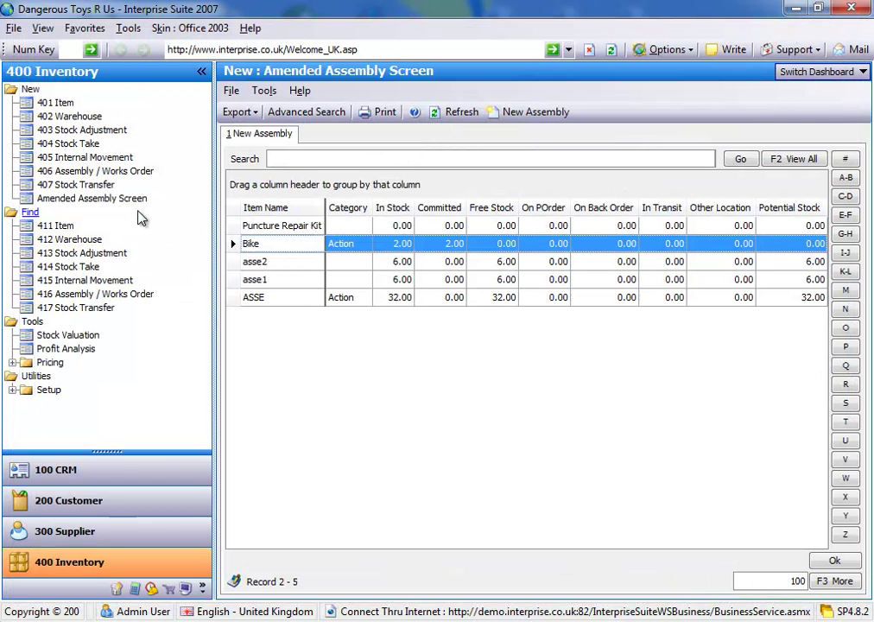
left_click(52, 226)
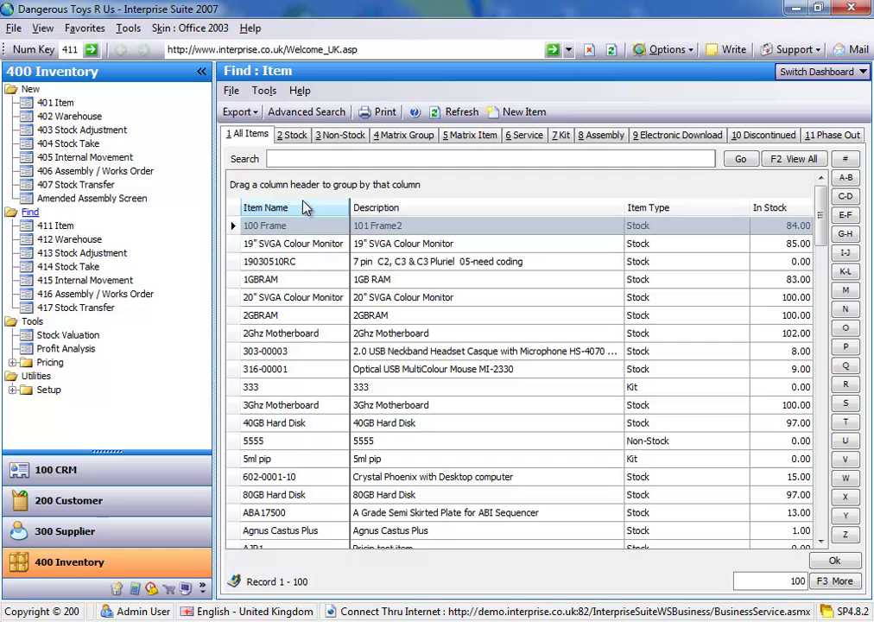
left_click(303, 157)
type("bike")
key("Return")
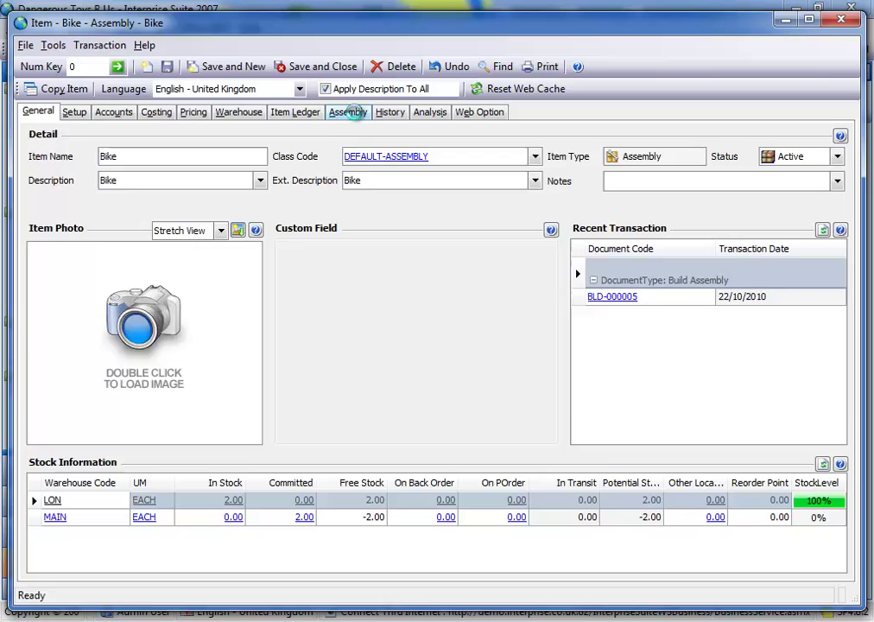
Add Puncture Repair Kit as a Bike assembly component, review its components, and save Bike.
left_click(347, 112)
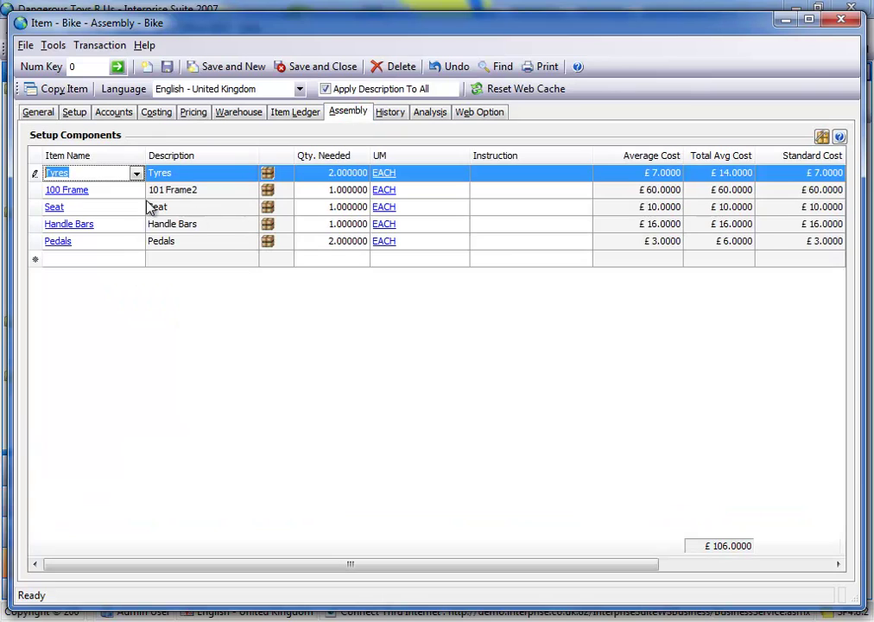
left_click(92, 262)
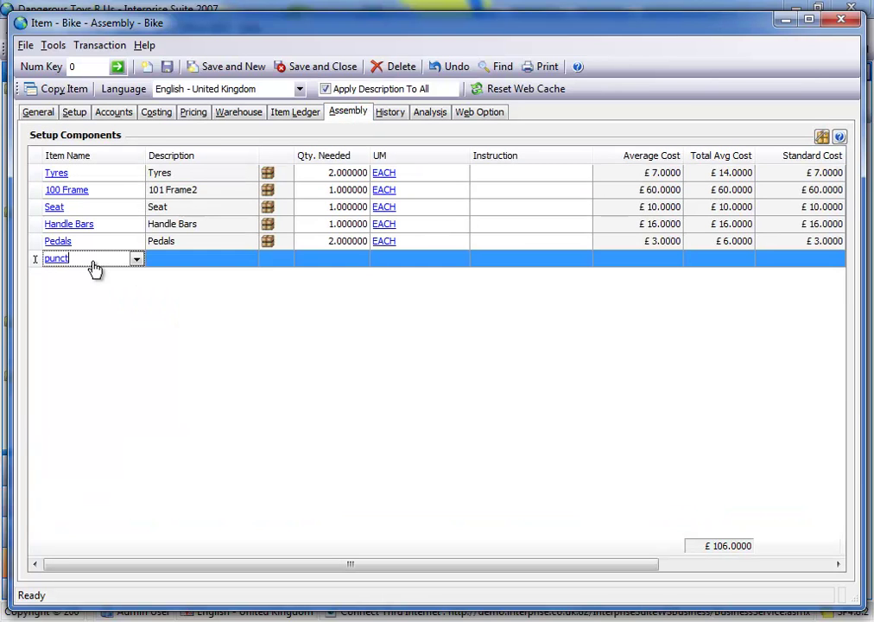
type("punct")
key("Return")
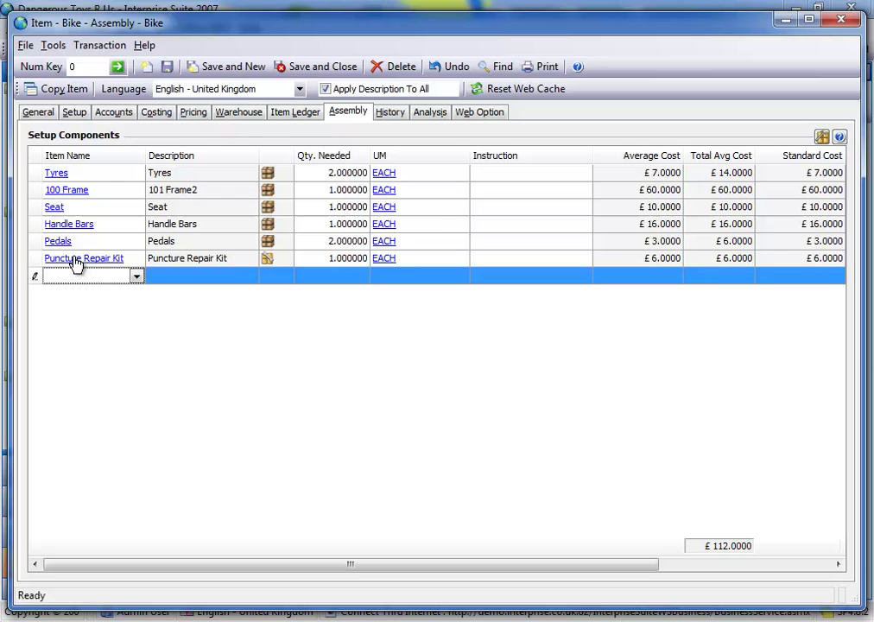
left_click(75, 259)
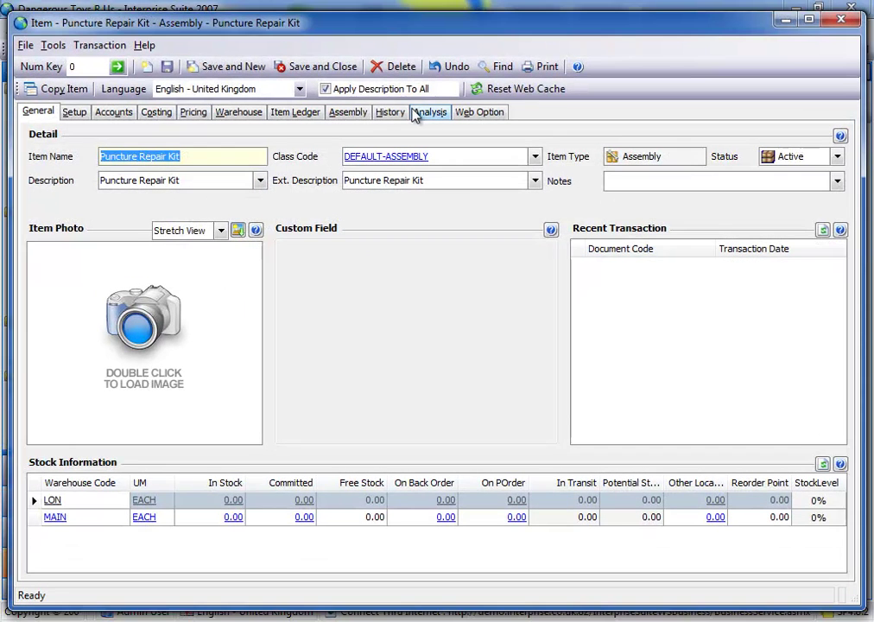
left_click(348, 111)
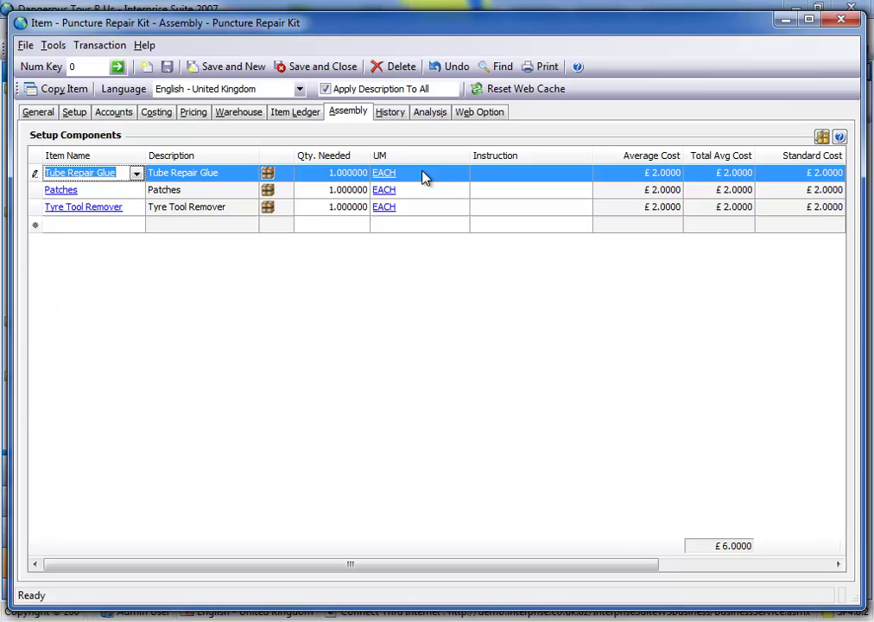
left_click(838, 20)
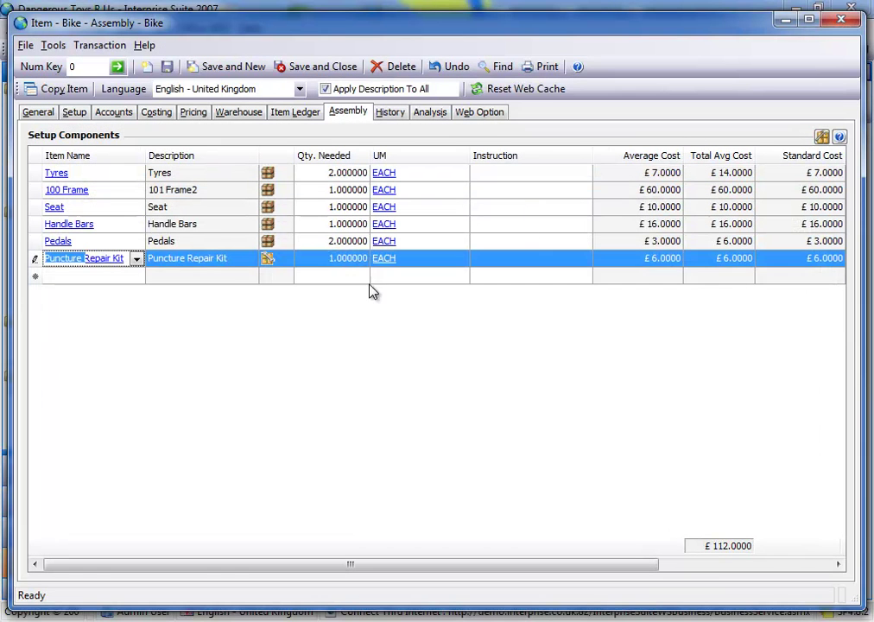
left_click(67, 277)
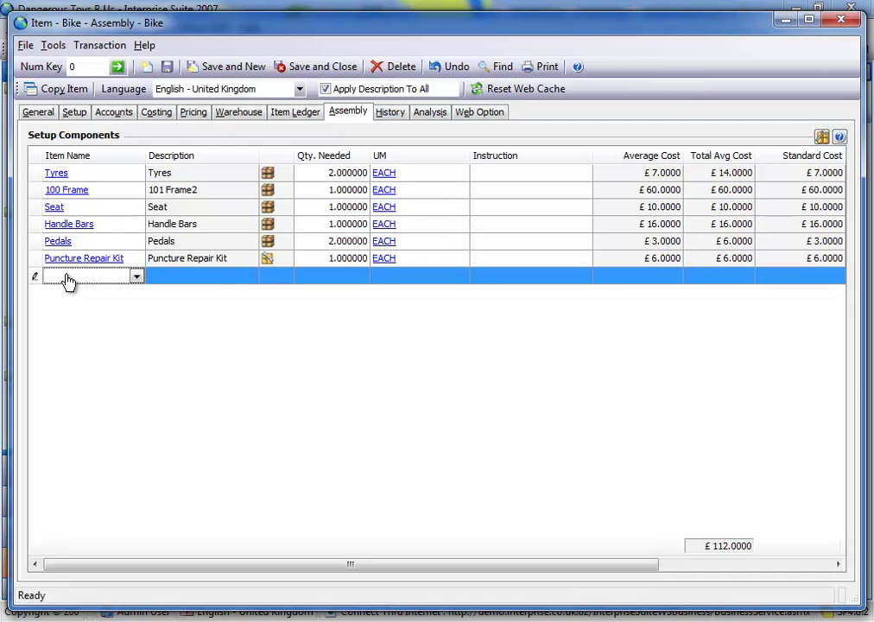
left_click(293, 68)
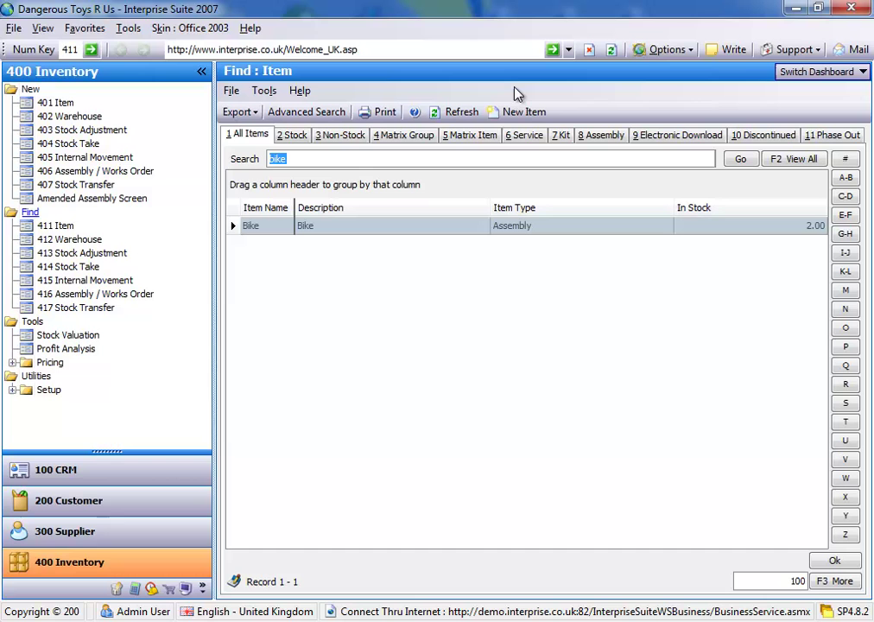
Open a Bike build from the Amended Assembly Screen, then undo and close it unsaved.
left_click(83, 199)
left_click(272, 247)
double_click(273, 246)
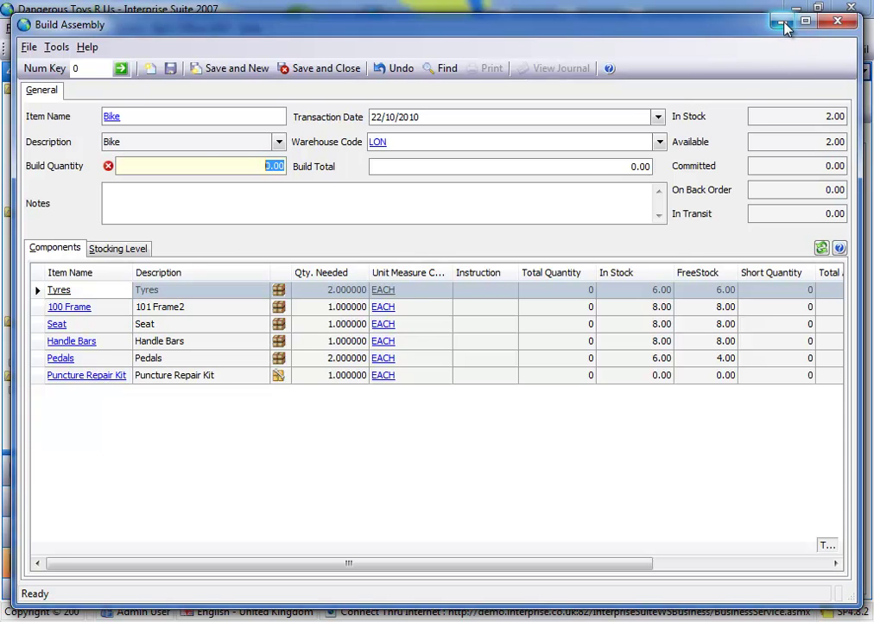
left_click(395, 68)
left_click(838, 21)
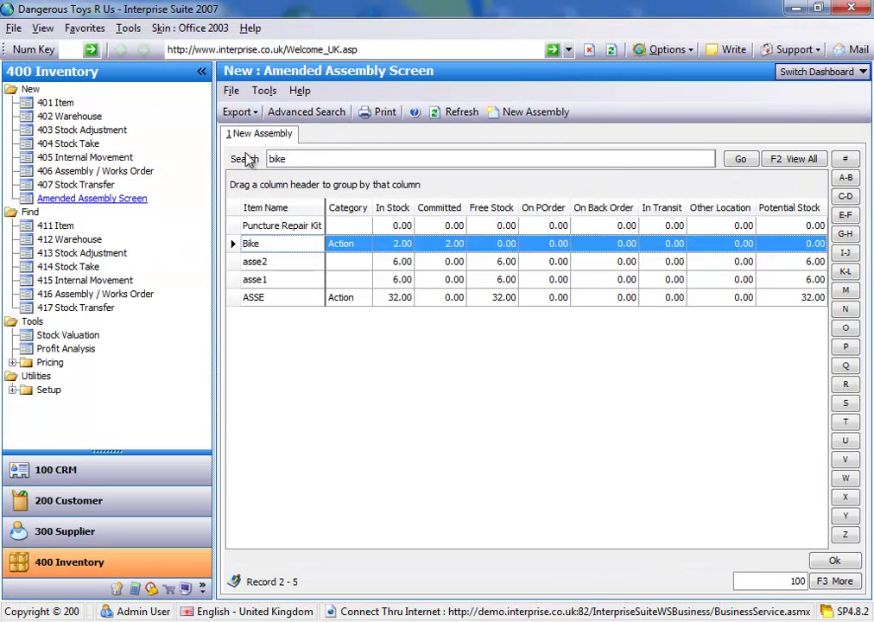
Build and save 3 Puncture Repair Kits, then select Bike in the assembly list.
left_click(291, 226)
double_click(291, 225)
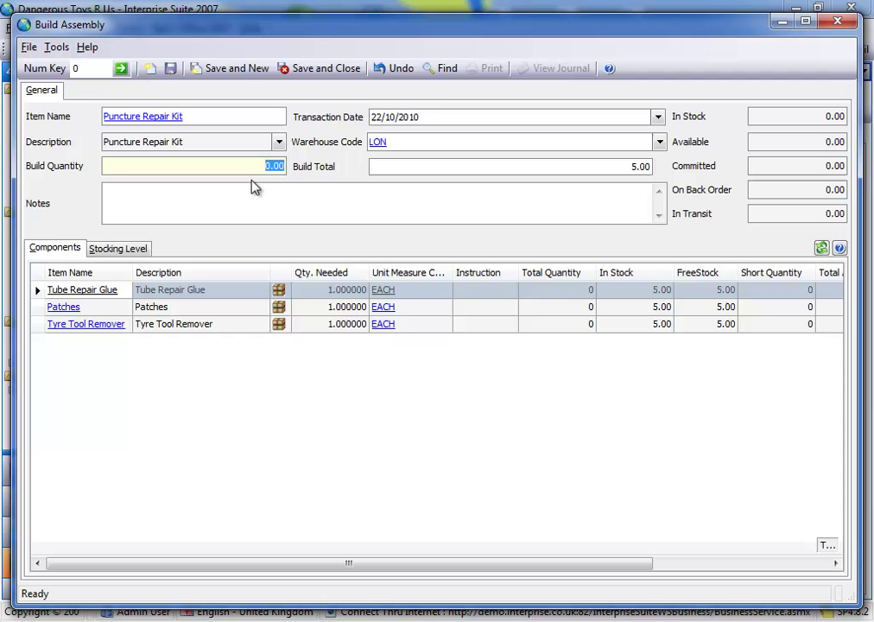
type("3")
left_click(376, 189)
left_click(302, 69)
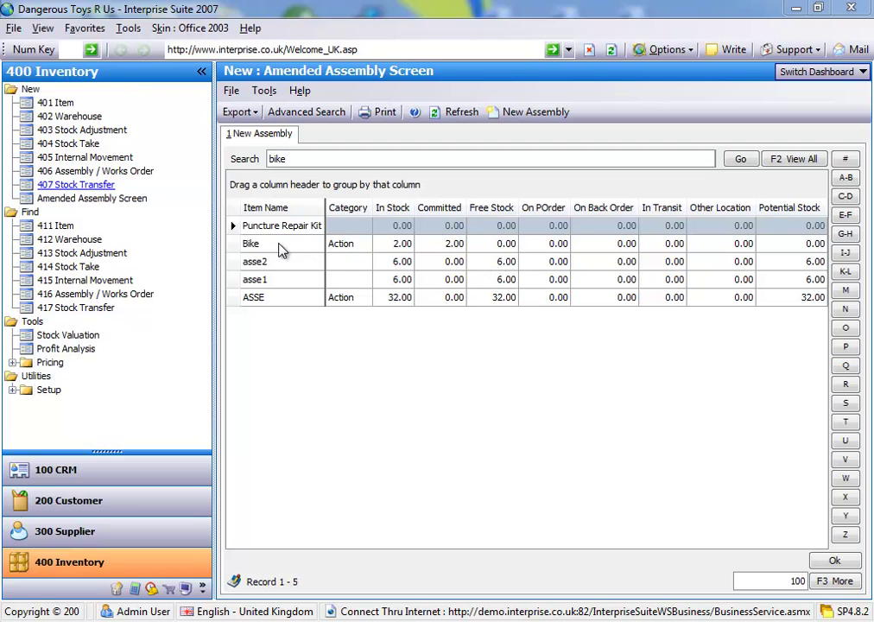
left_click(277, 244)
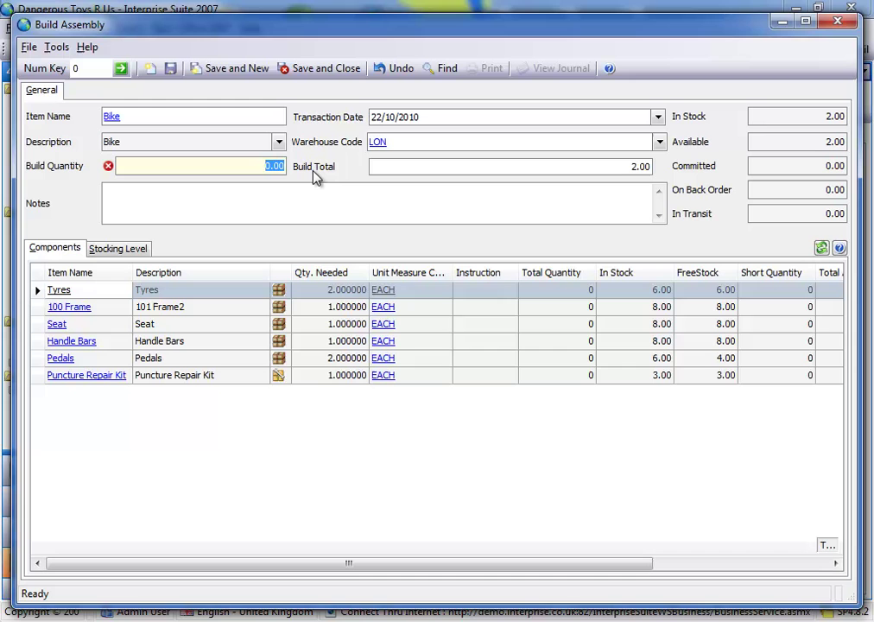
Set the Bike build quantity to 3 and open the short Pedals component's item record.
type("3")
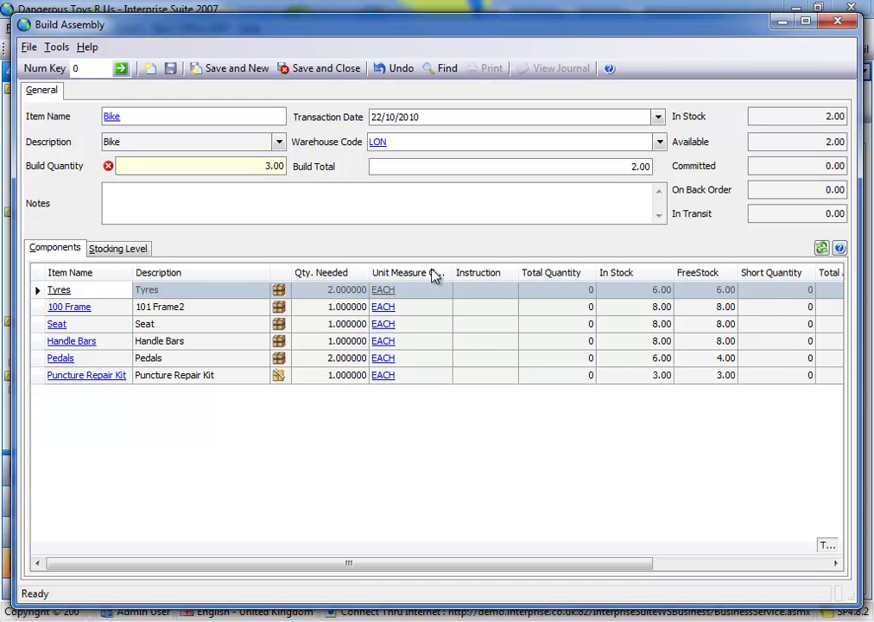
key("Tab")
mouse_move(526, 360)
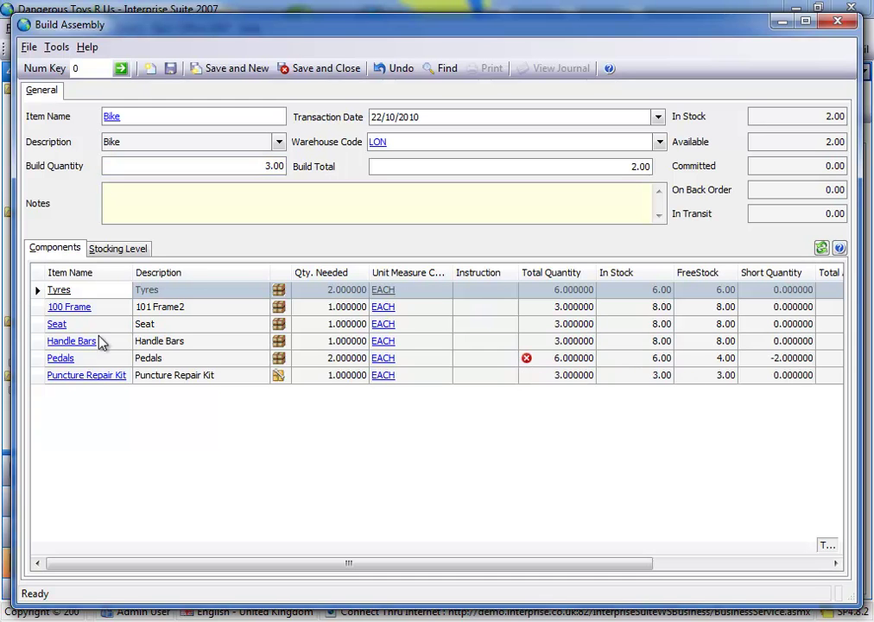
left_click(60, 359)
double_click(61, 359)
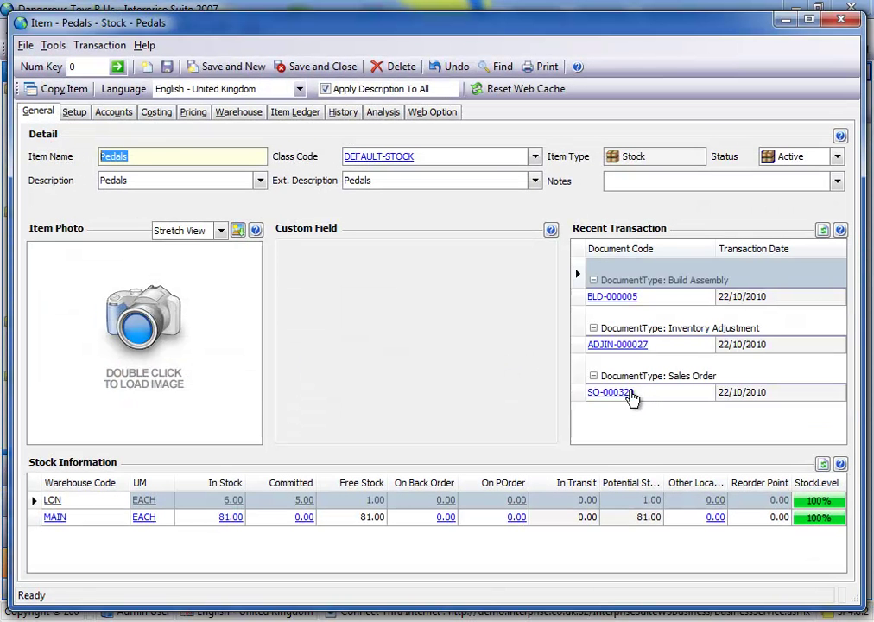
Change the sales order's Pedals allocation to 0, save the order, and close Pedals.
left_click(631, 393)
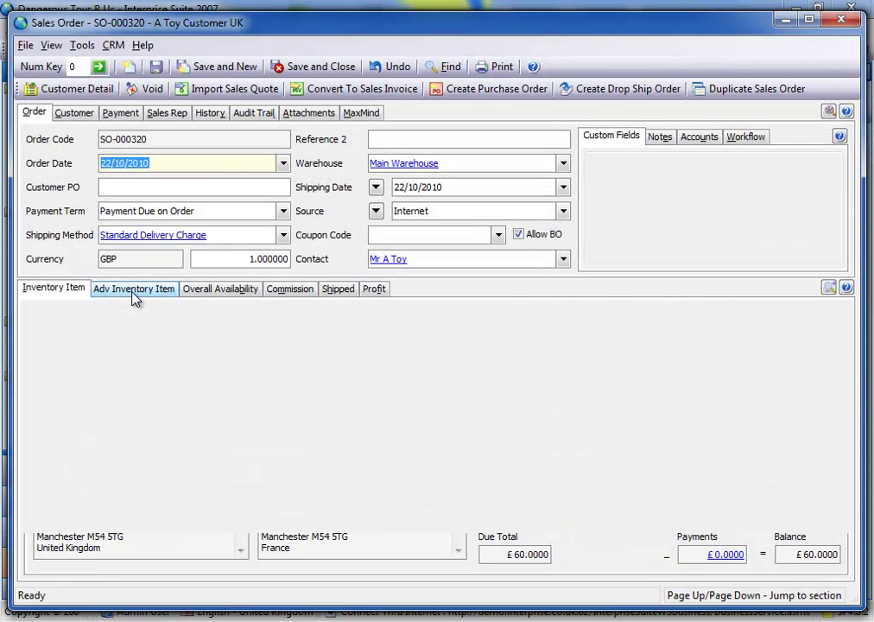
left_click(134, 289)
left_click(259, 334)
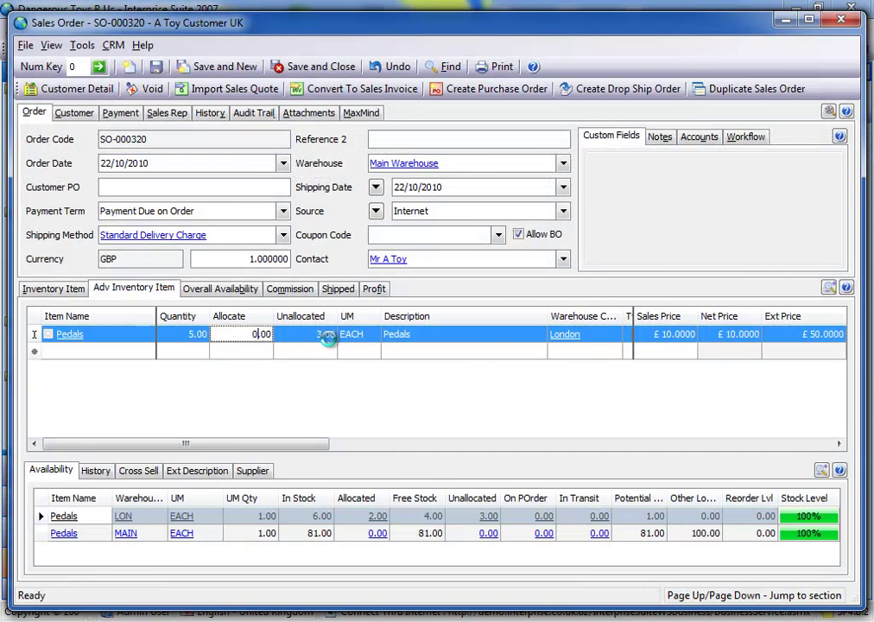
key("Tab")
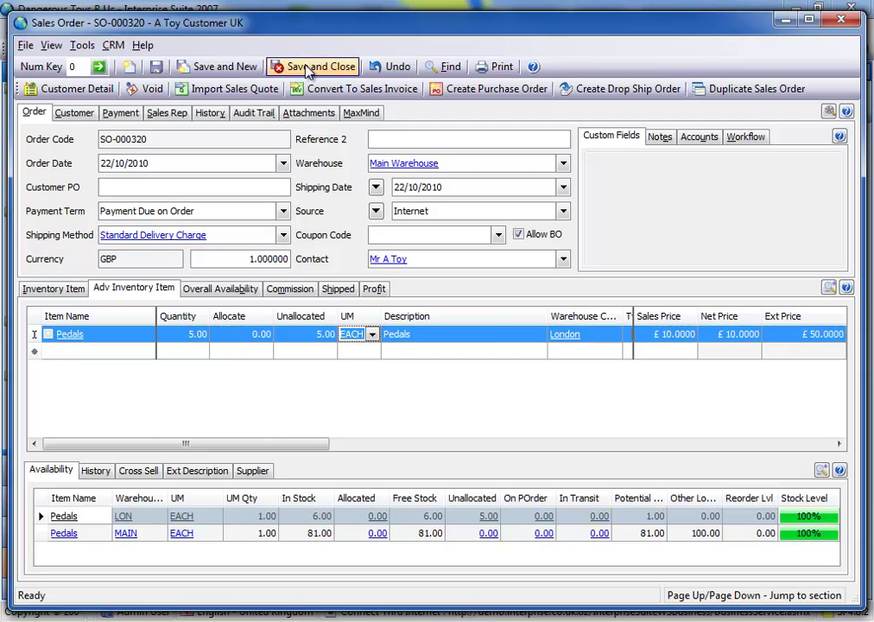
left_click(309, 69)
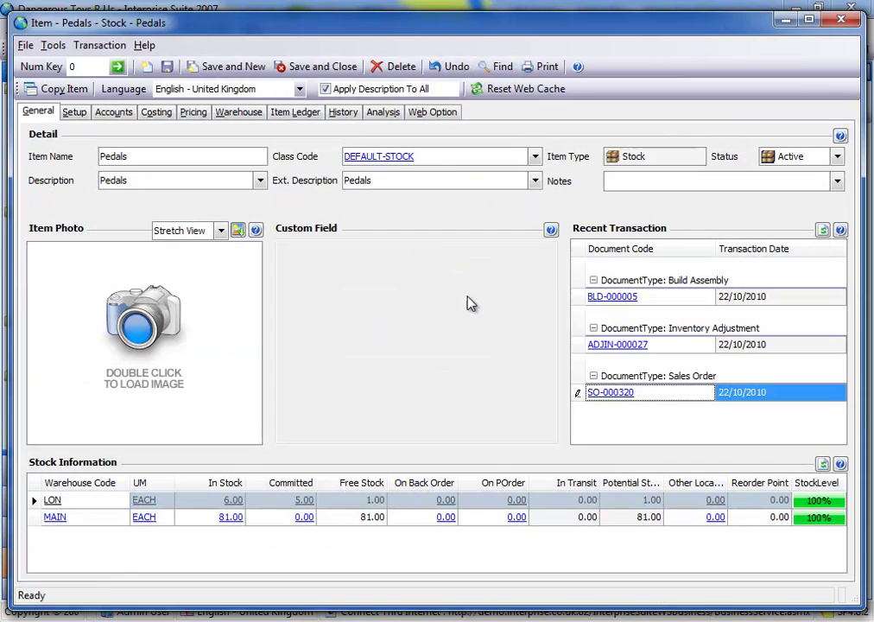
left_click(838, 19)
Discard the pending build, build and save 3 Bikes, then open the Bike item record.
left_click(395, 69)
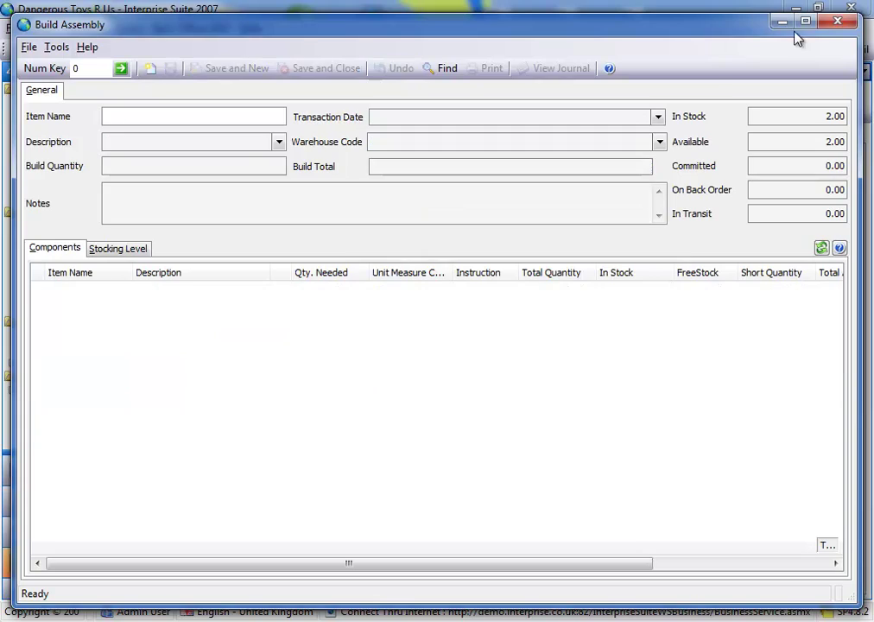
left_click(837, 19)
double_click(263, 244)
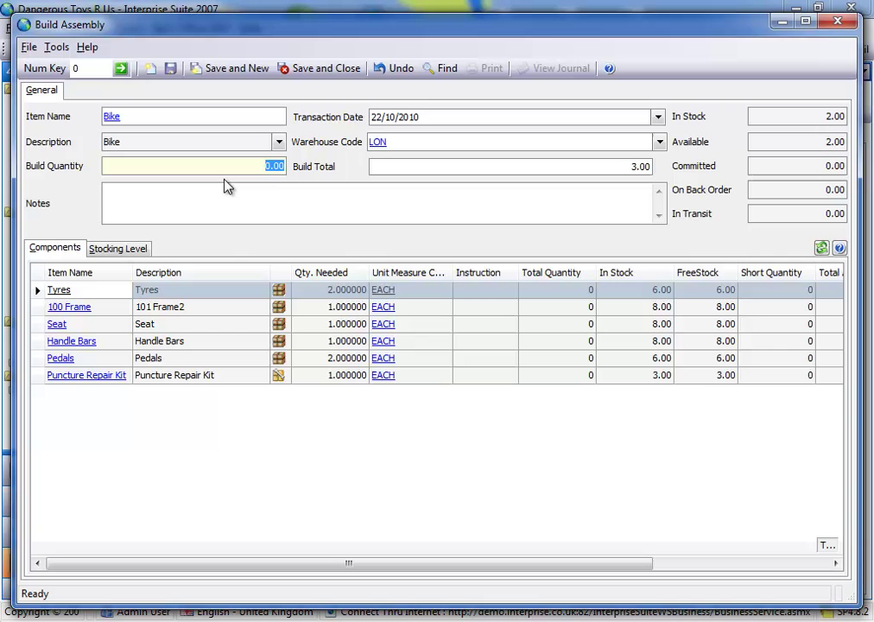
key("Tab")
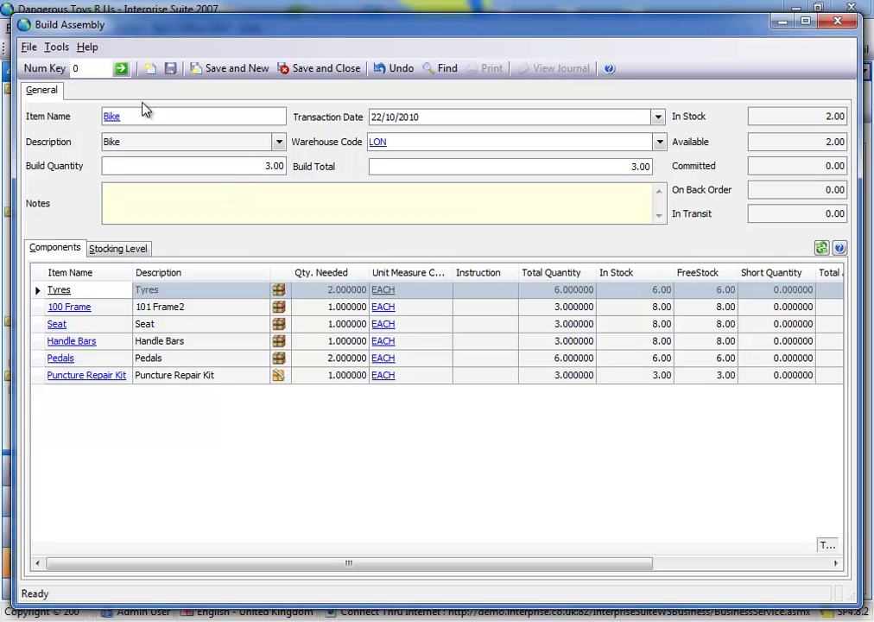
left_click(170, 69)
left_click(112, 116)
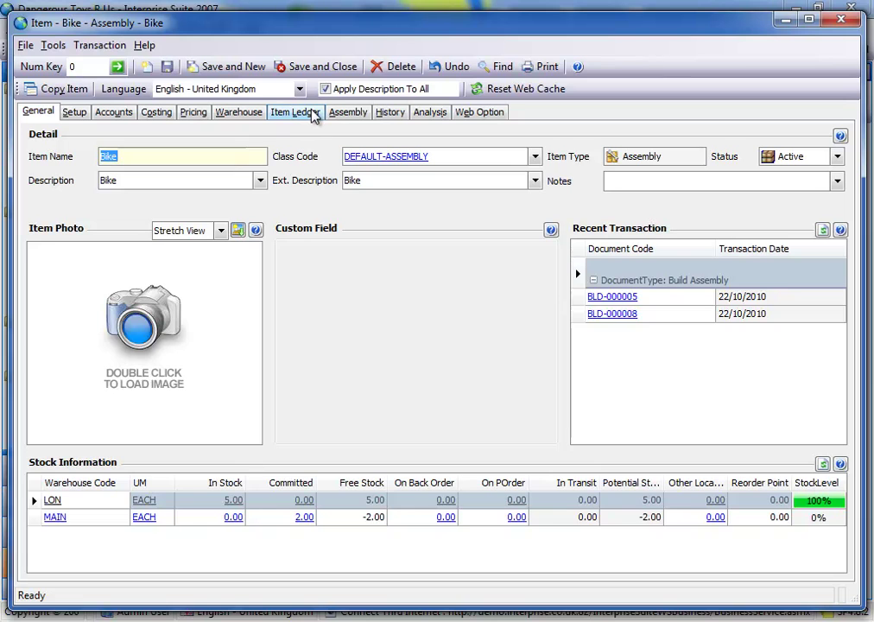
Show Bike's Item Ledger with builds BLD-000008 (3.00) and BLD-000005 (2.00).
left_click(312, 113)
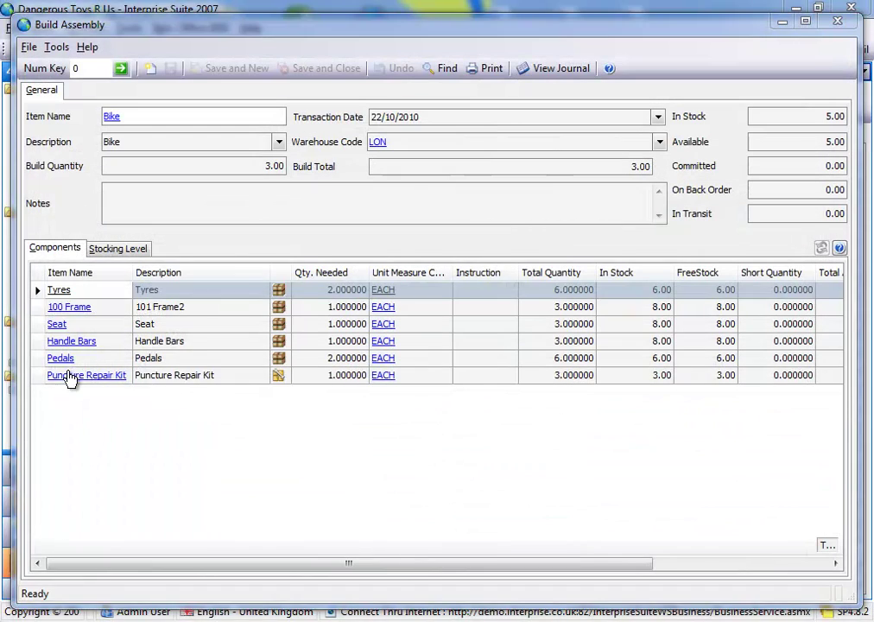
Review the Puncture Repair Kit's Item Ledger build and consumption entries, then close its record.
left_click(69, 375)
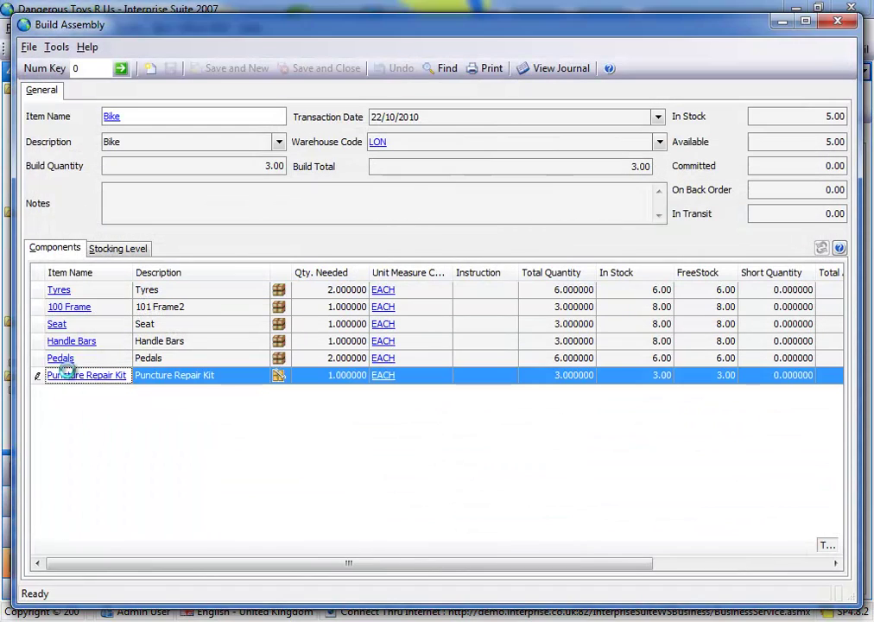
double_click(183, 373)
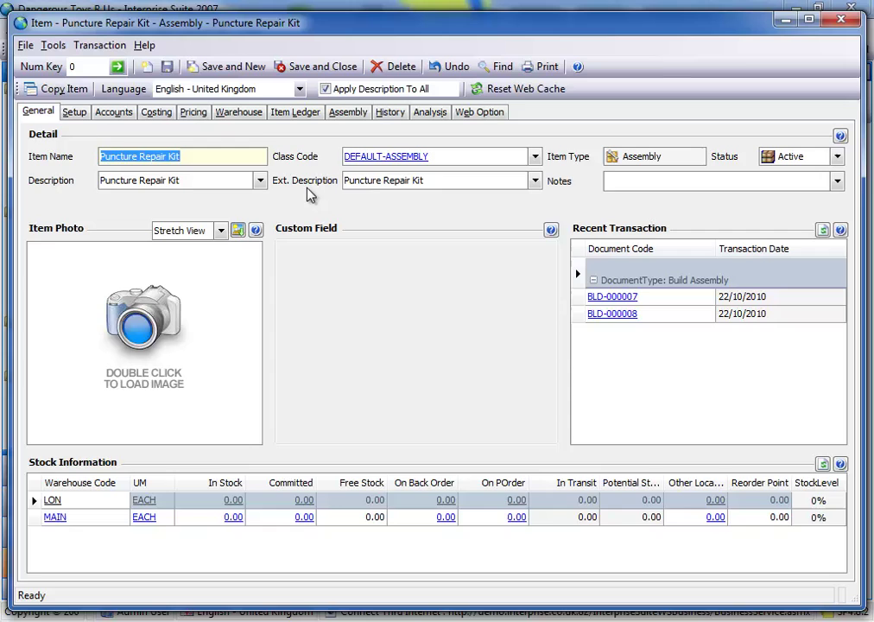
left_click(304, 113)
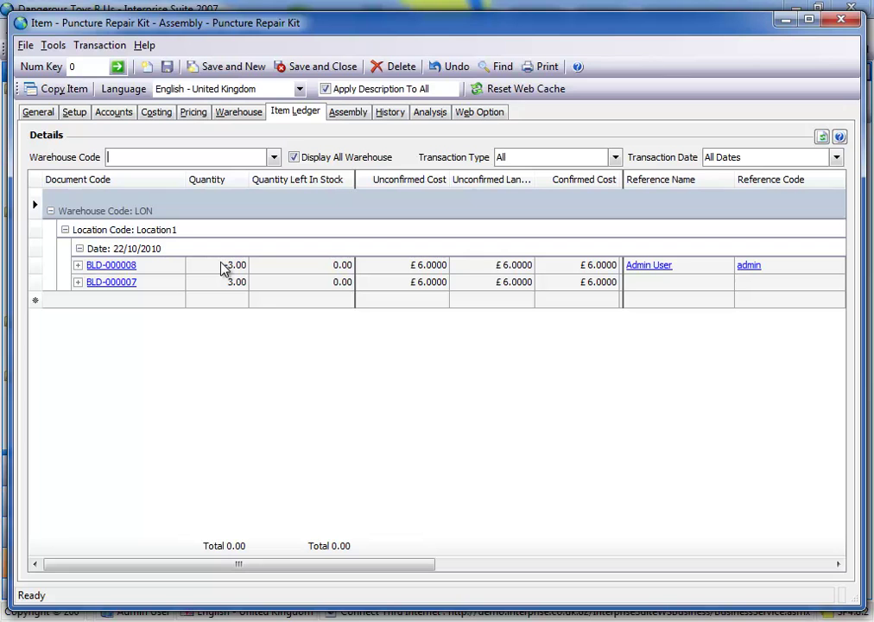
left_click(842, 20)
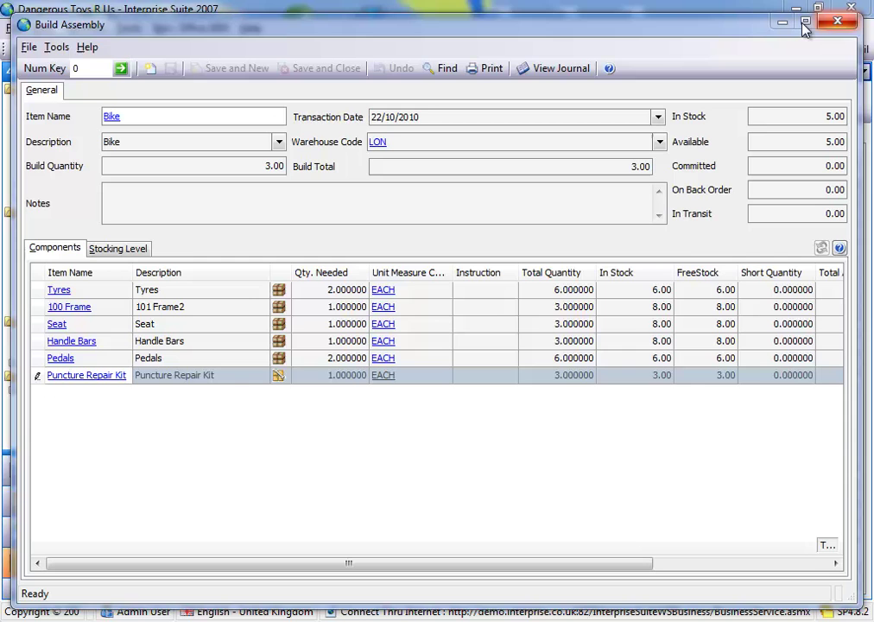
left_click(835, 21)
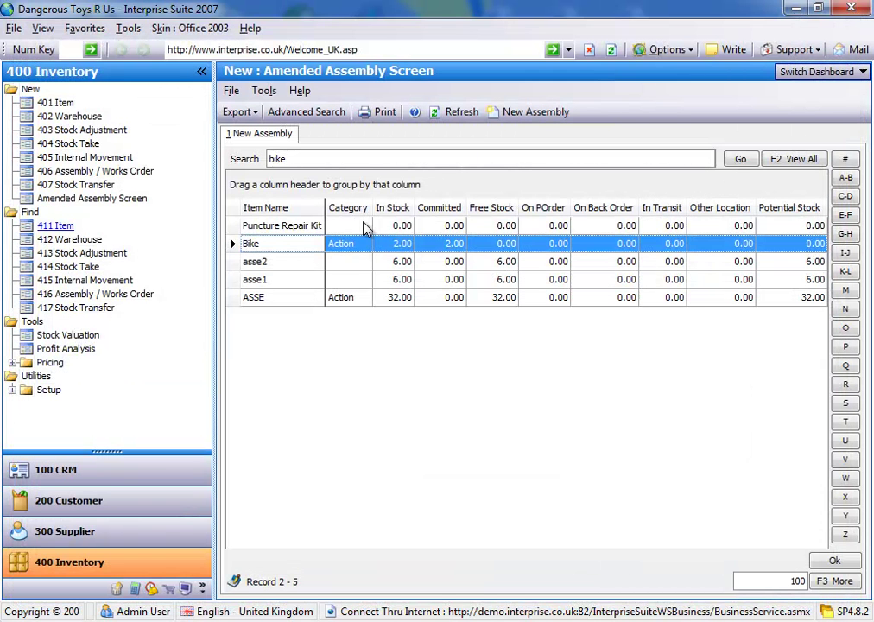